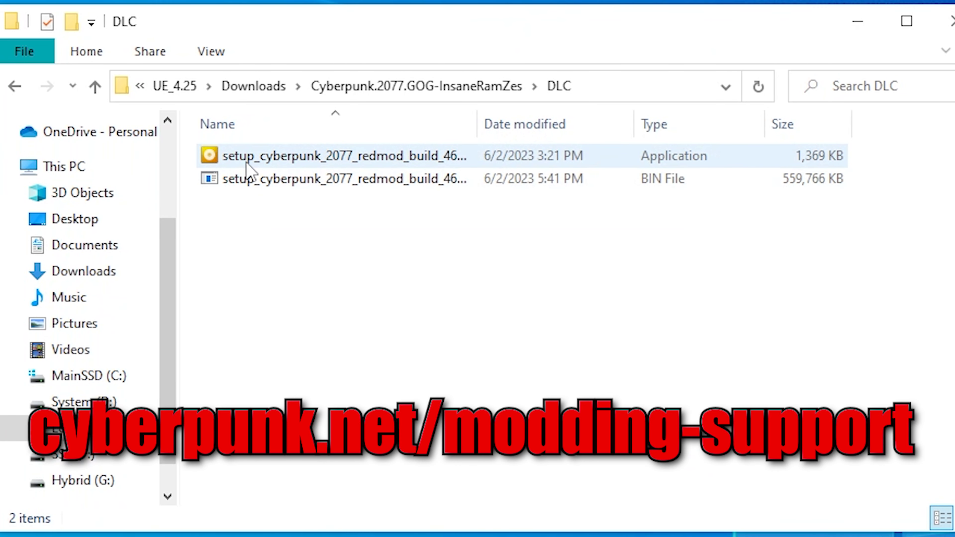
Run the Cyberpunk 2077 REDmod setup from the DLC folder and start the installation
{"action": "double_click", "coordinate": [249, 161]}
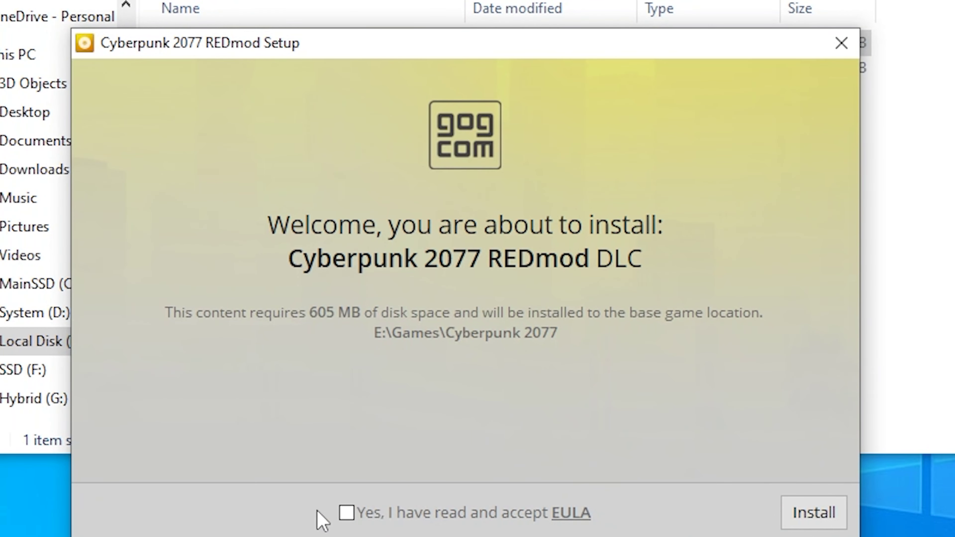
{"action": "left_click", "coordinate": [841, 519]}
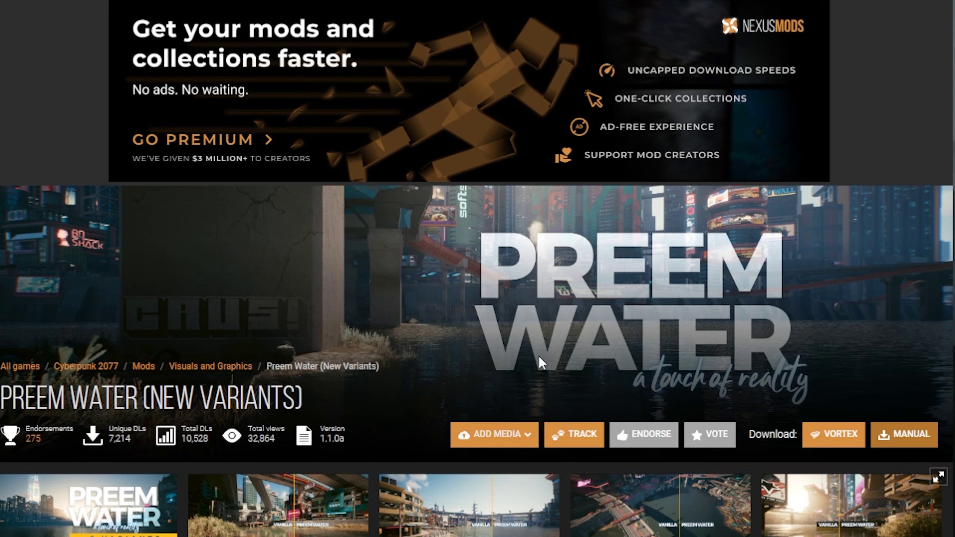
Look through the Preem Water mod page and examine its main file versions
{"action": "scroll", "coordinate": [530, 358], "scroll_direction": "down", "scroll_amount": 3}
{"action": "scroll", "coordinate": [195, 259], "scroll_direction": "down", "scroll_amount": 6}
{"action": "scroll", "coordinate": [352, 363], "scroll_direction": "up", "scroll_amount": 8}
{"action": "scroll", "coordinate": [486, 405], "scroll_direction": "down", "scroll_amount": 6}
{"action": "scroll", "coordinate": [501, 422], "scroll_direction": "down", "scroll_amount": 4}
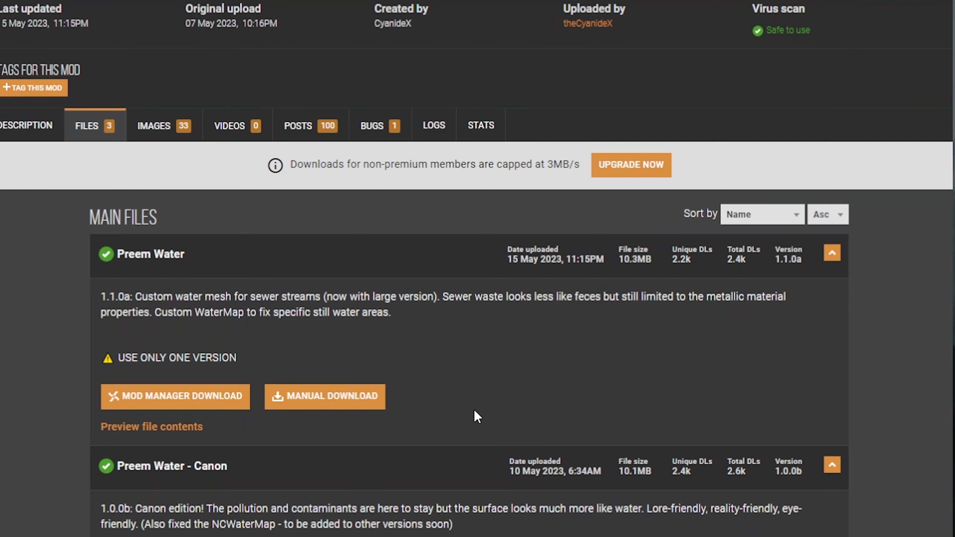
{"action": "scroll", "coordinate": [477, 415], "scroll_direction": "down", "scroll_amount": 4}
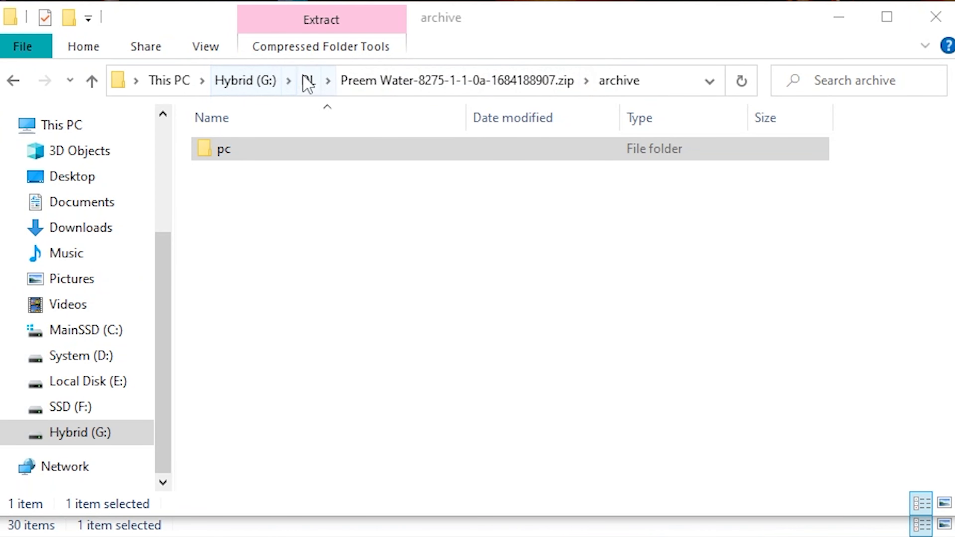
Copy the archive folder from the Preem Water zip in the DL folder into the Cyberpunk 2077 game folder
{"action": "left_click", "coordinate": [309, 85]}
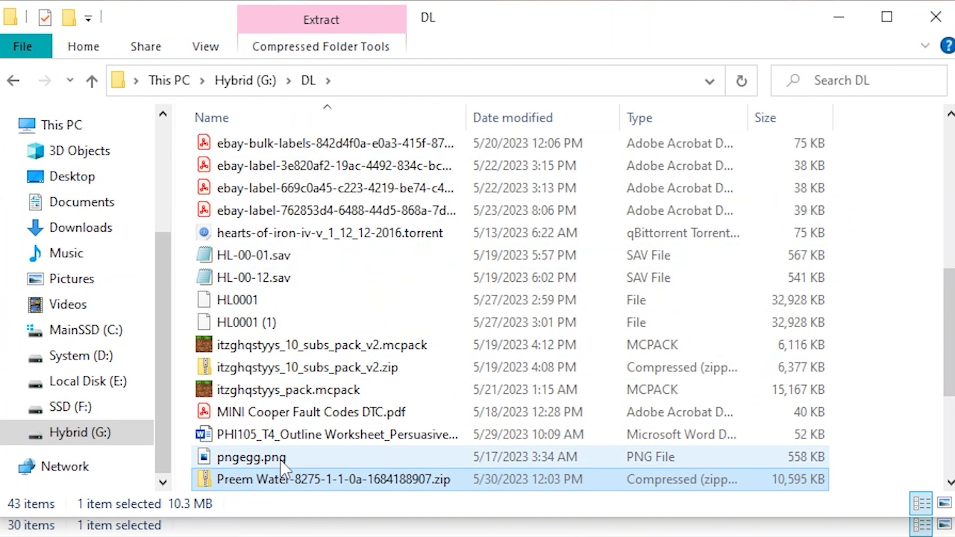
{"action": "double_click", "coordinate": [277, 413]}
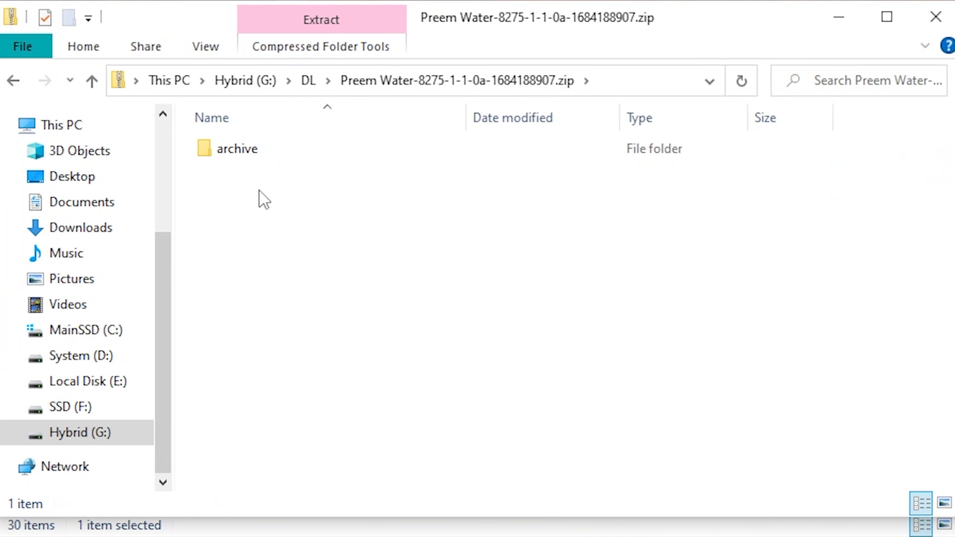
{"action": "right_click", "coordinate": [234, 151]}
{"action": "left_click", "coordinate": [282, 247]}
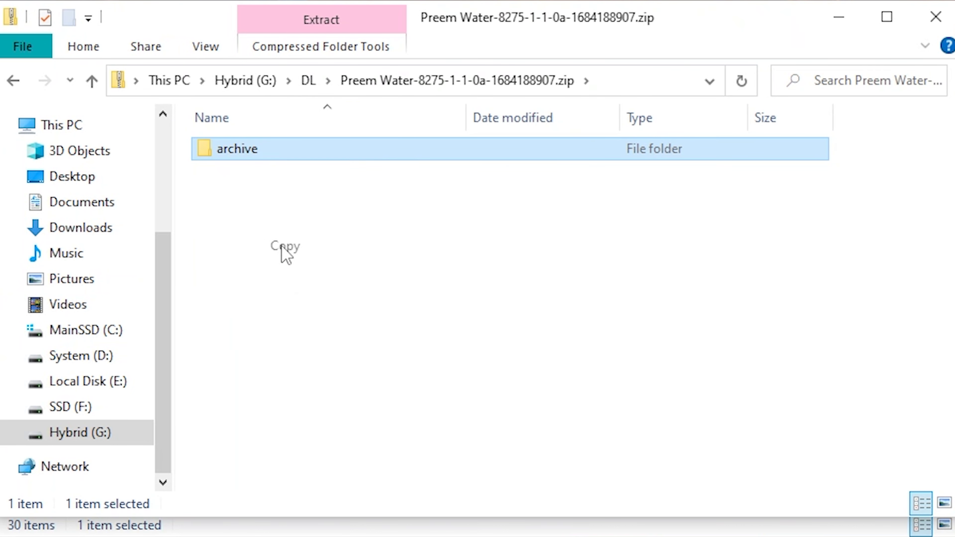
{"action": "left_click", "coordinate": [265, 525]}
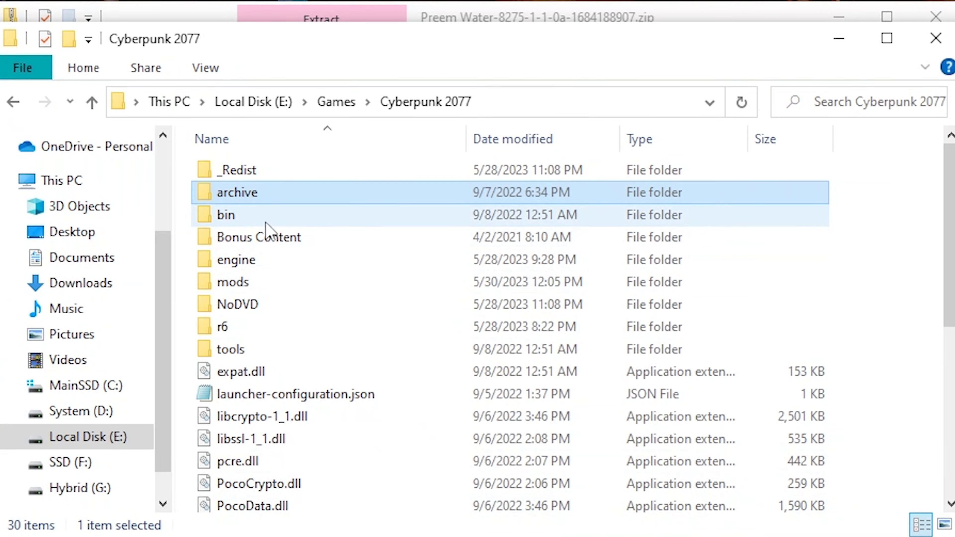
{"action": "right_click", "coordinate": [184, 225]}
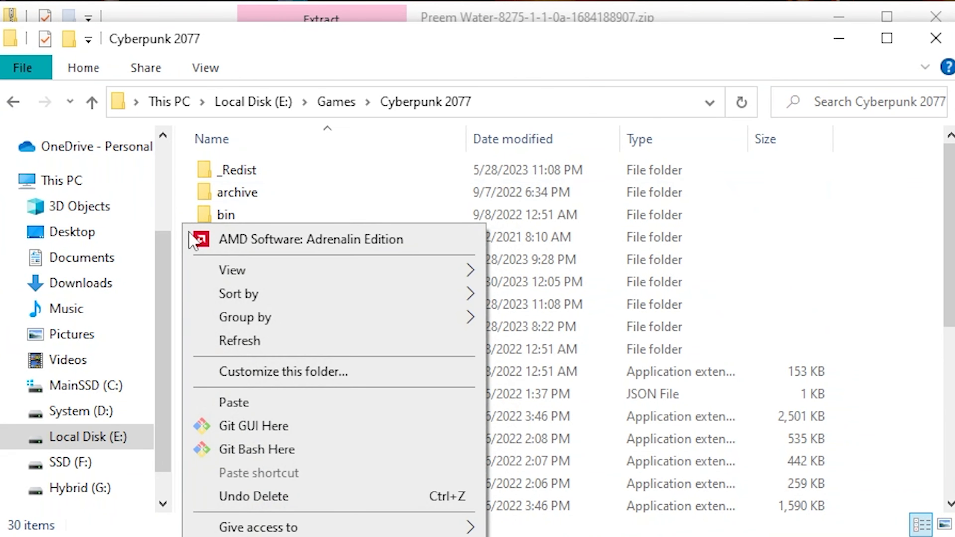
{"action": "left_click", "coordinate": [234, 402]}
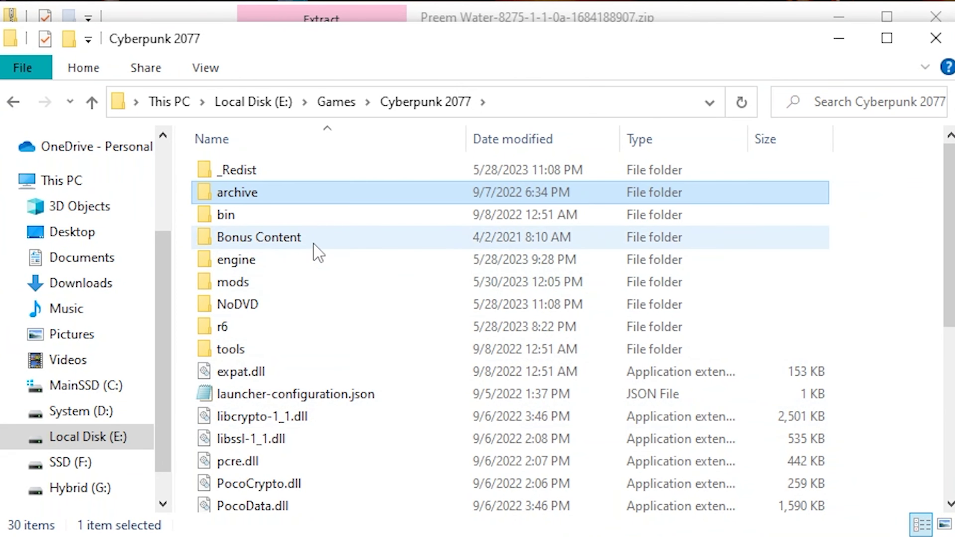
Open the mod folder inside archive and pc in the game directory to check the installed files
{"action": "double_click", "coordinate": [236, 195]}
{"action": "double_click", "coordinate": [233, 177]}
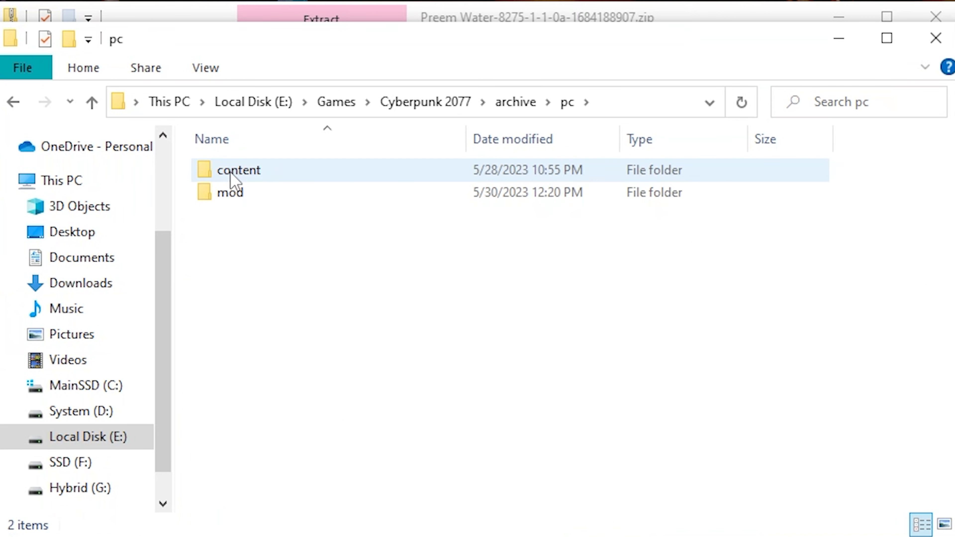
{"action": "double_click", "coordinate": [236, 197]}
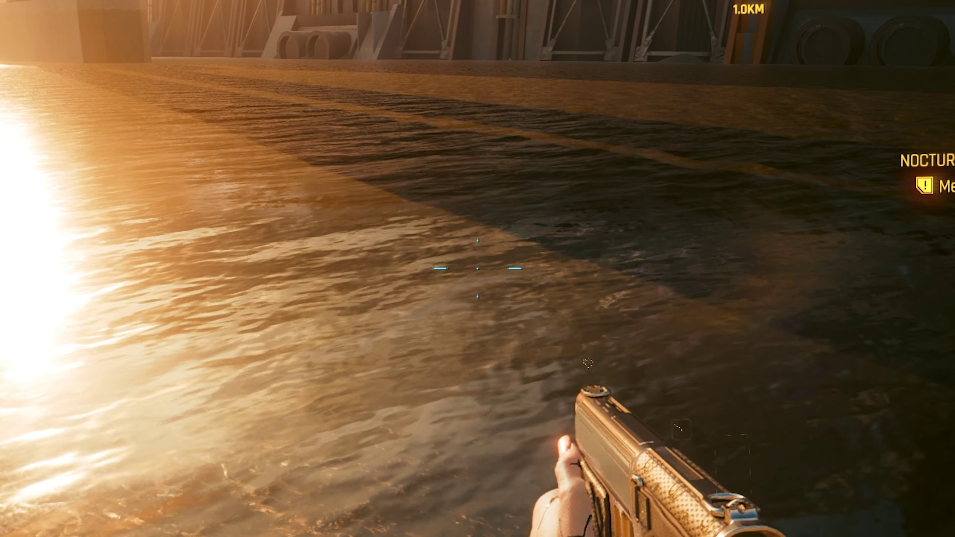
{"action": "left_click", "coordinate": [478, 268]}
{"action": "left_click", "coordinate": [479, 268]}
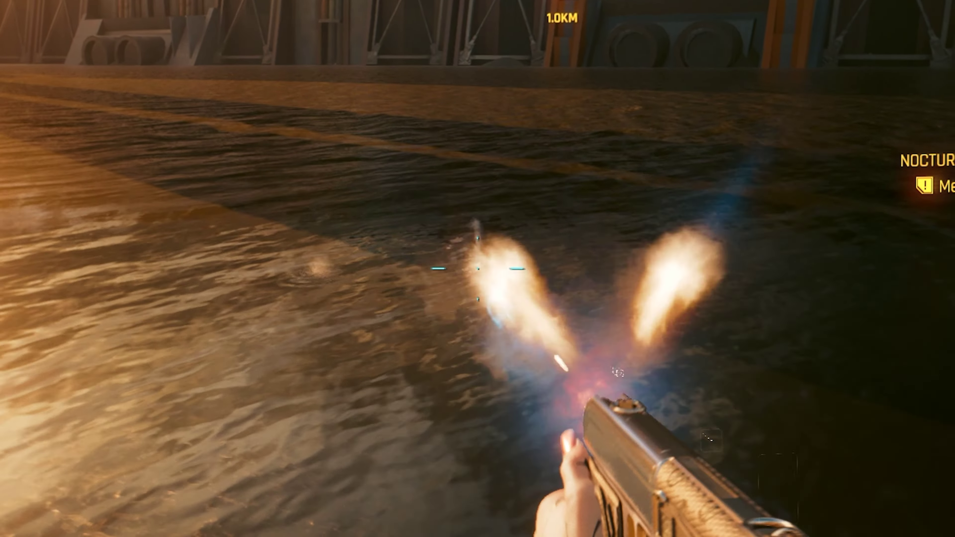
{"action": "left_click", "coordinate": [479, 269]}
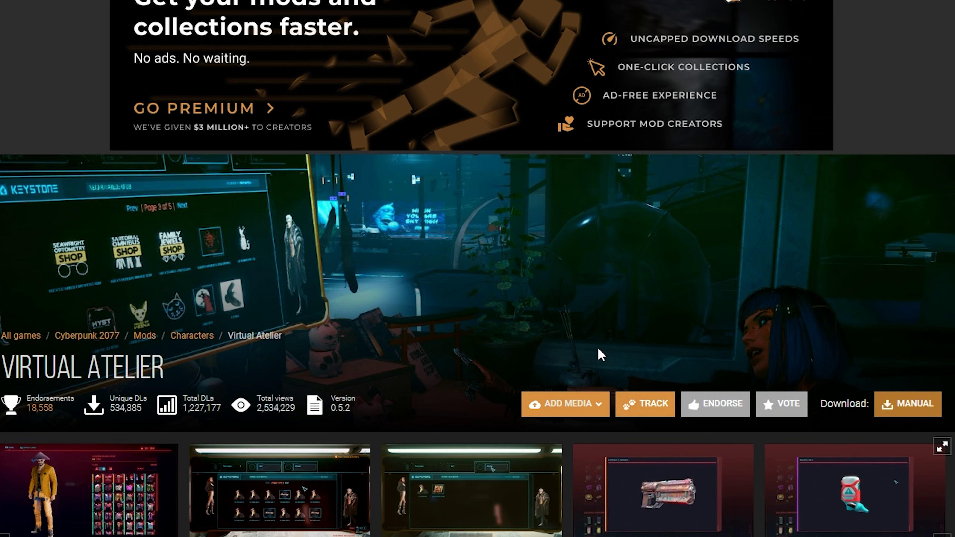
Request the manual download of the main Virtual Atelier file and open its required Codeware and RED4ext pages separately
{"action": "scroll", "coordinate": [598, 357], "scroll_direction": "down", "scroll_amount": 10}
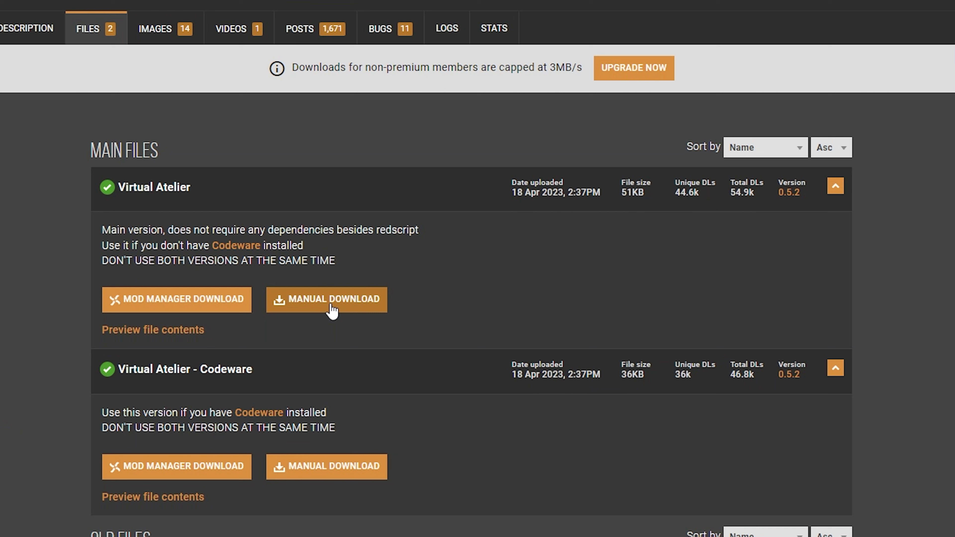
{"action": "left_click", "coordinate": [332, 311]}
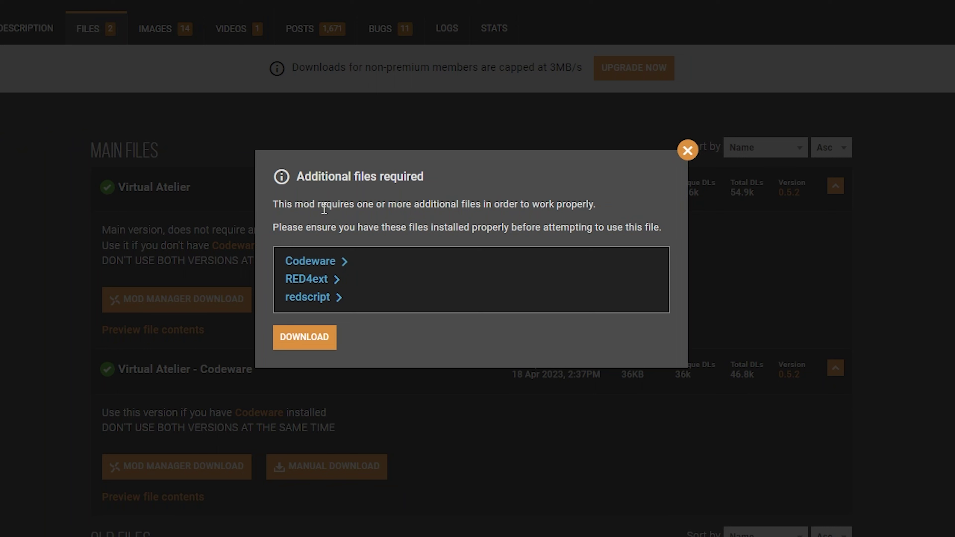
{"action": "right_click", "coordinate": [319, 262]}
{"action": "left_click", "coordinate": [386, 272]}
{"action": "right_click", "coordinate": [311, 287]}
{"action": "left_click", "coordinate": [333, 301]}
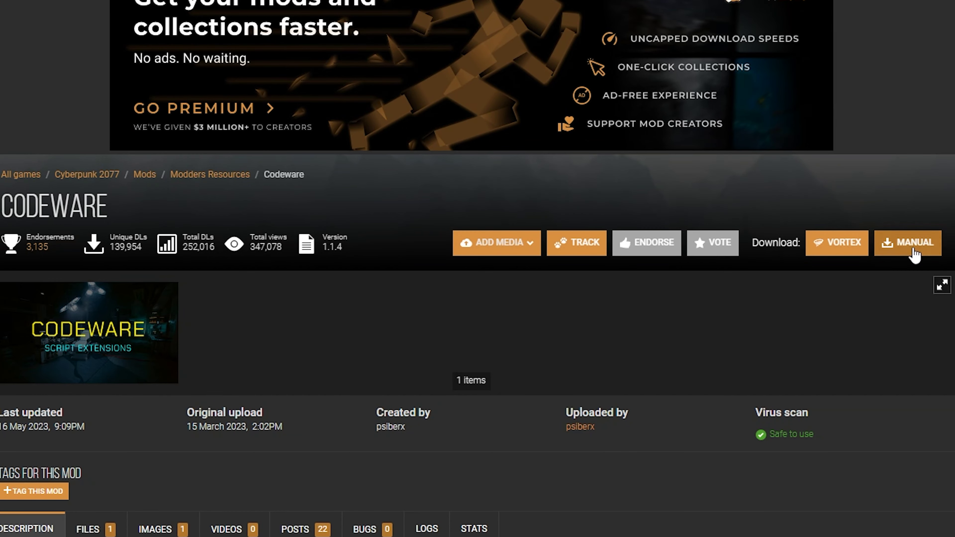
Download the Codeware mod manually and proceed with the Virtual Atelier download past the additional requirements notice
{"action": "left_click", "coordinate": [918, 253]}
{"action": "left_click", "coordinate": [314, 325]}
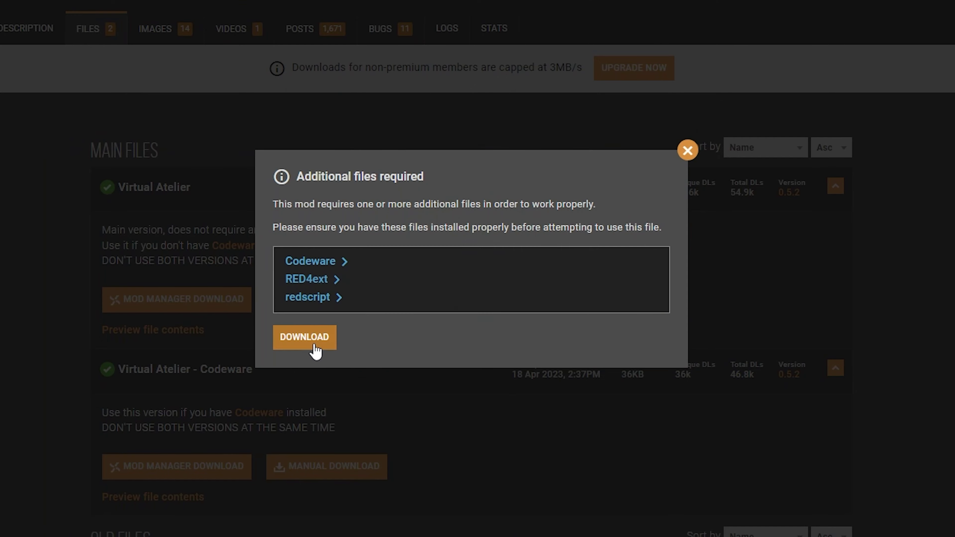
{"action": "left_click", "coordinate": [338, 337]}
{"action": "left_click", "coordinate": [527, 345]}
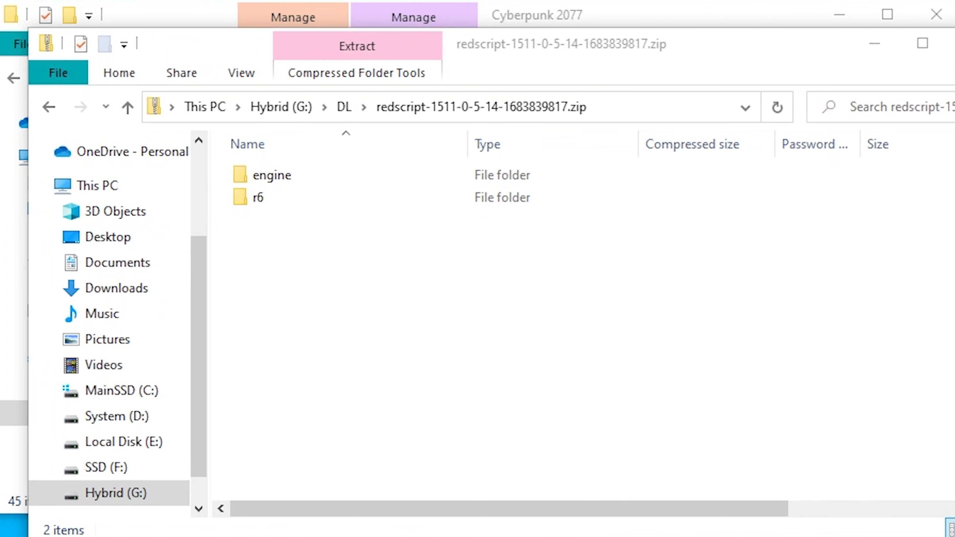
Copy the engine and r6 folders from the redscript zip into the Cyberpunk 2077 game folder
{"action": "left_click_drag", "start_coordinate": [261, 245], "coordinate": [281, 166]}
{"action": "right_click", "coordinate": [278, 173]}
{"action": "left_click", "coordinate": [297, 268]}
{"action": "left_click", "coordinate": [184, 19]}
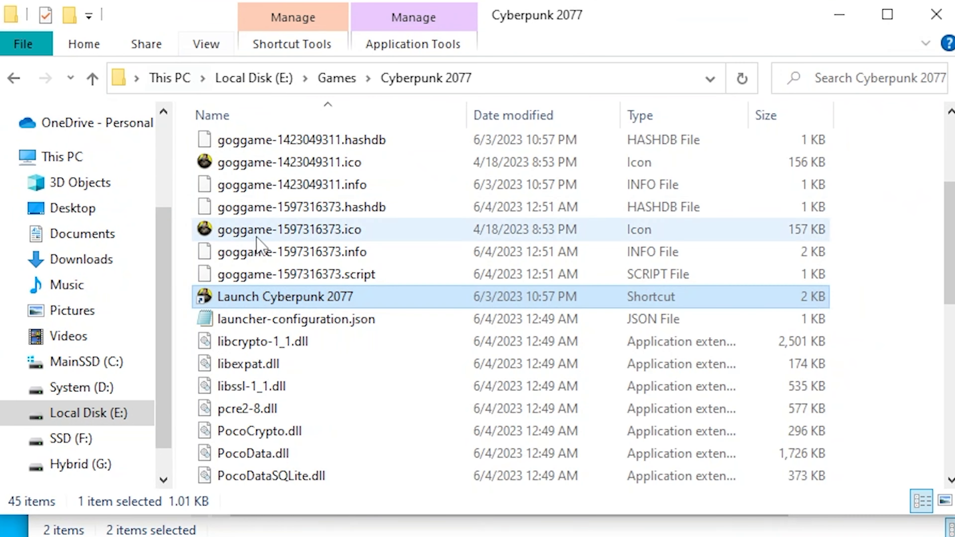
{"action": "scroll", "coordinate": [298, 313], "scroll_direction": "up", "scroll_amount": 3}
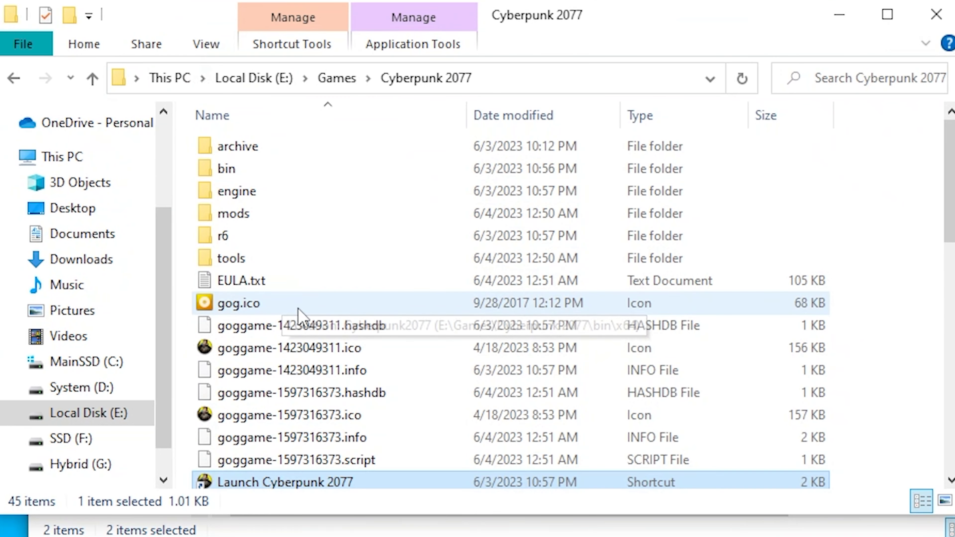
{"action": "right_click", "coordinate": [188, 217]}
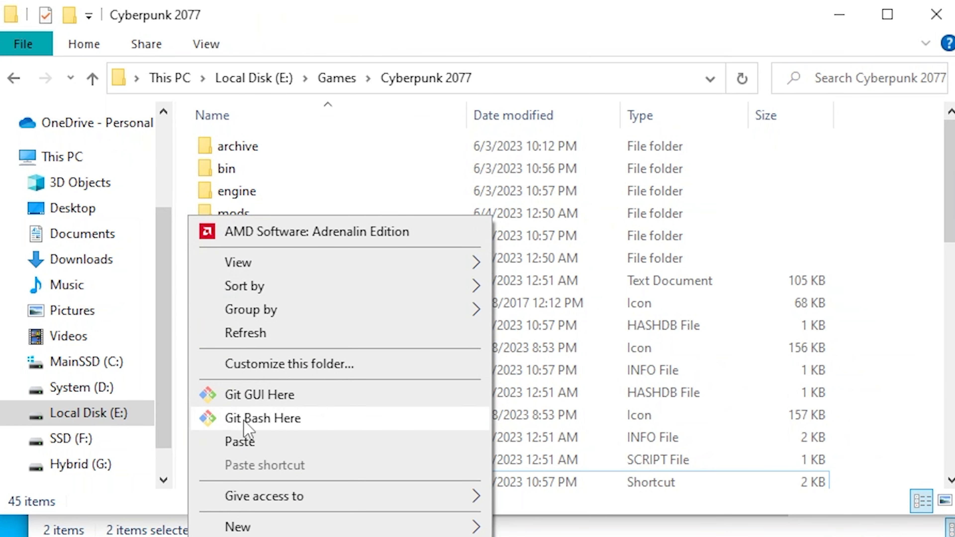
{"action": "left_click", "coordinate": [245, 450]}
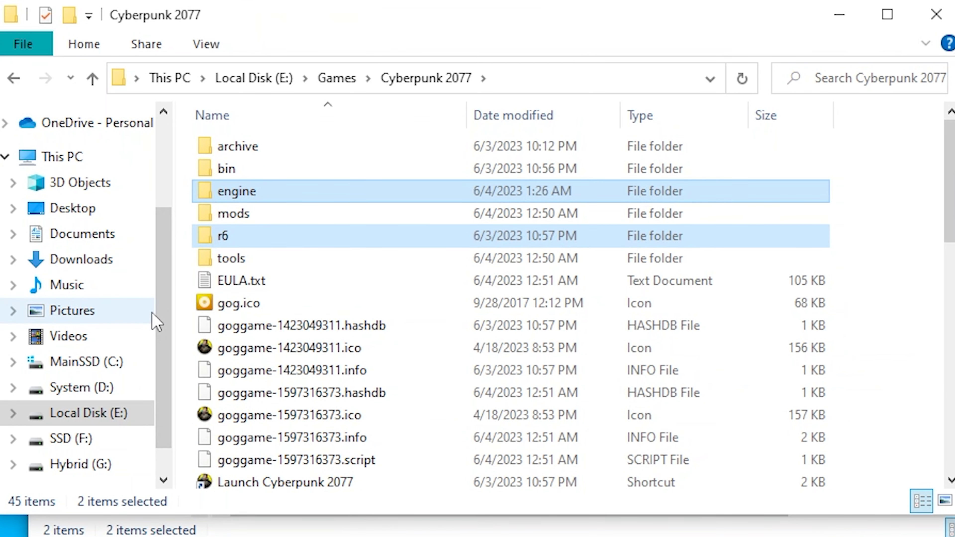
Open the RED4ext zip in the DL folder and check the contents of its red4ext folder
{"action": "key", "text": "alt+Tab"}
{"action": "key", "text": "BackSpace"}
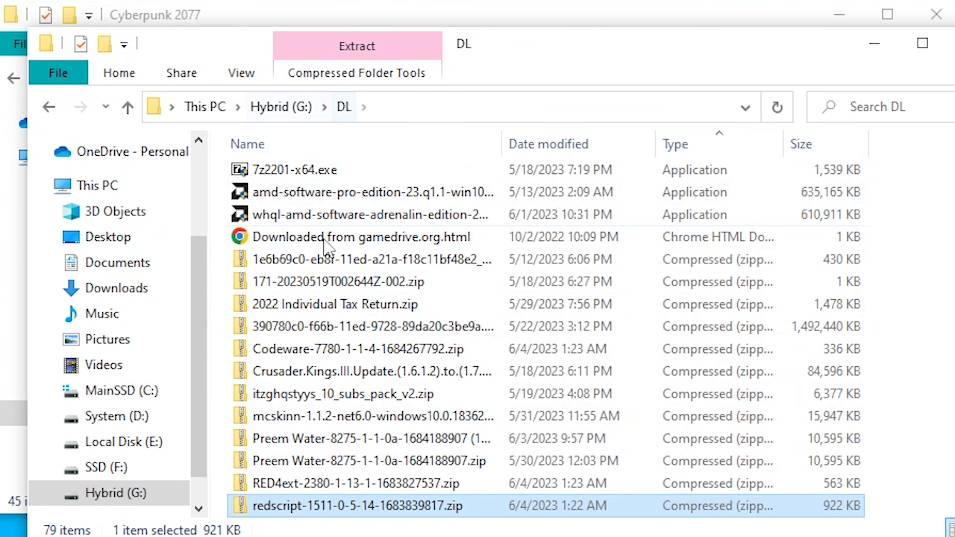
{"action": "scroll", "coordinate": [263, 457], "scroll_direction": "down", "scroll_amount": 1}
{"action": "double_click", "coordinate": [318, 416]}
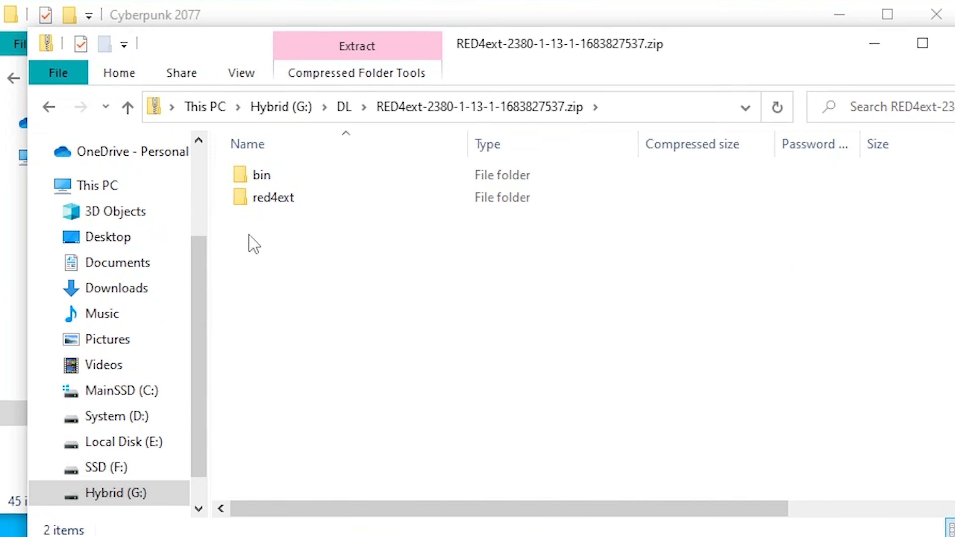
{"action": "left_click_drag", "start_coordinate": [249, 235], "coordinate": [304, 167]}
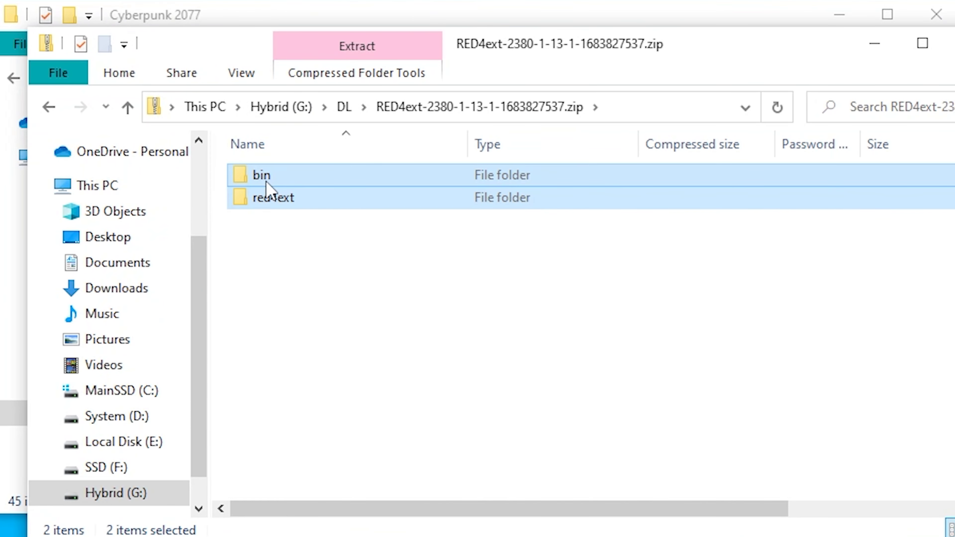
{"action": "double_click", "coordinate": [273, 201]}
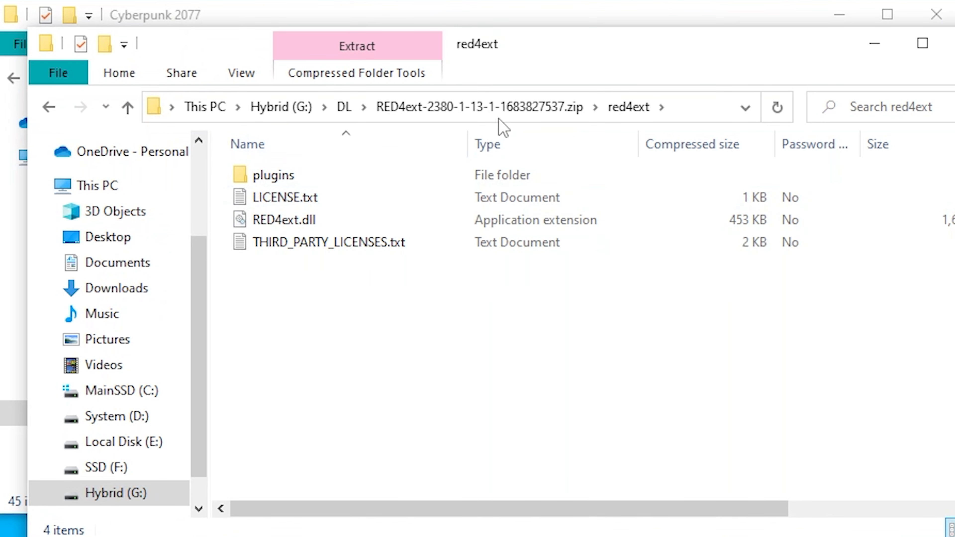
{"action": "left_click", "coordinate": [529, 106]}
Copy the bin and red4ext folders from the RED4ext zip into the Cyberpunk 2077 game folder
{"action": "left_click_drag", "start_coordinate": [246, 235], "coordinate": [284, 166]}
{"action": "right_click", "coordinate": [285, 184]}
{"action": "left_click", "coordinate": [333, 270]}
{"action": "left_click", "coordinate": [356, 22]}
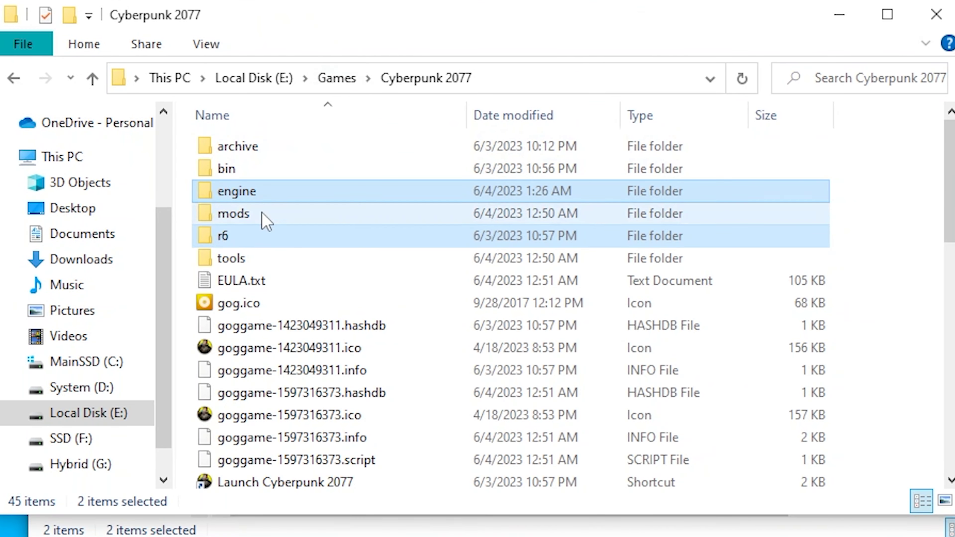
{"action": "right_click", "coordinate": [187, 228]}
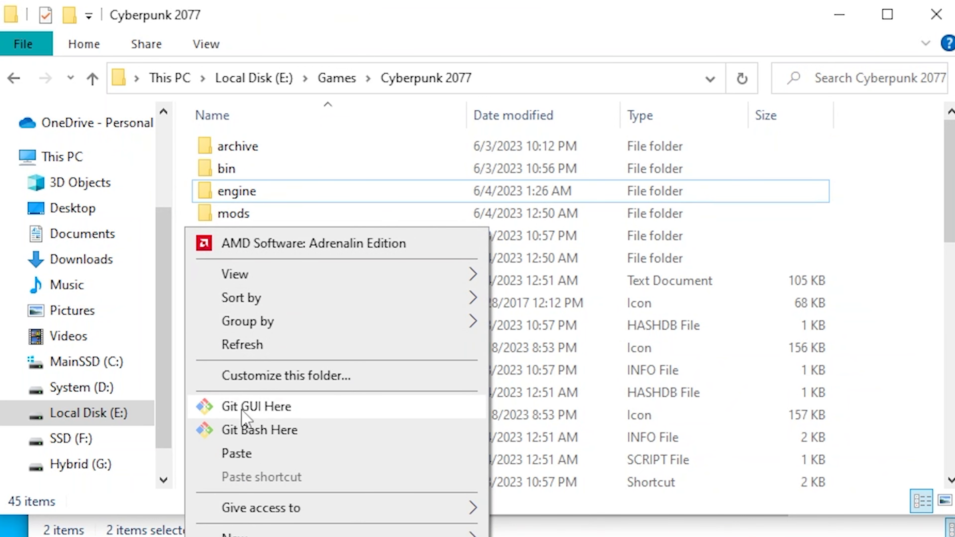
{"action": "left_click", "coordinate": [237, 454]}
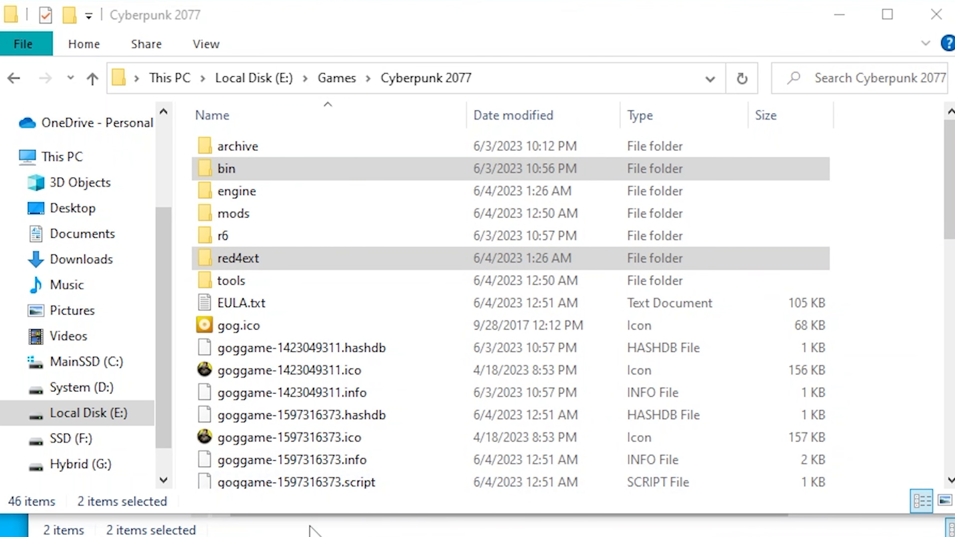
Copy the r6 and red4ext folders from the Codeware zip in the DL folder into the Cyberpunk 2077 game folder
{"action": "left_click", "coordinate": [309, 534]}
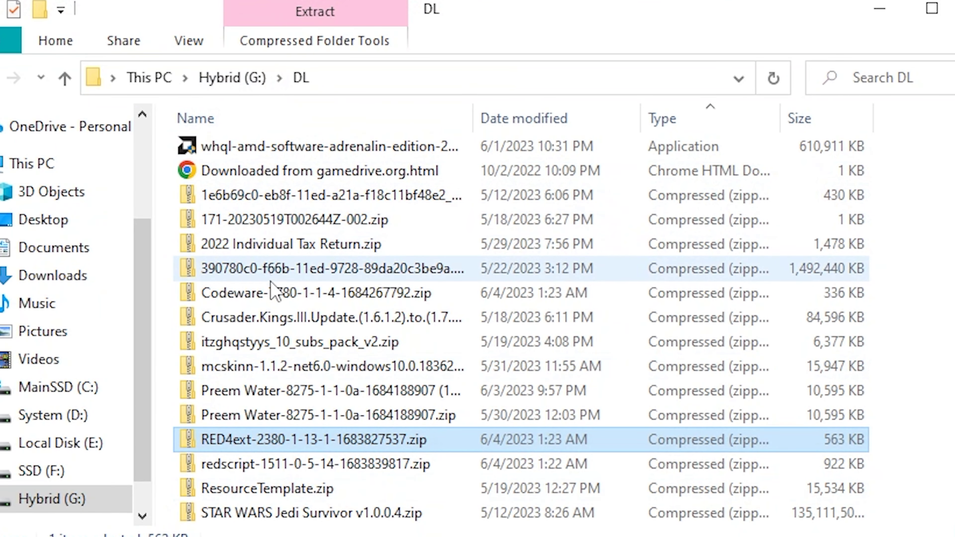
{"action": "double_click", "coordinate": [272, 301]}
{"action": "left_click_drag", "start_coordinate": [213, 222], "coordinate": [224, 145]}
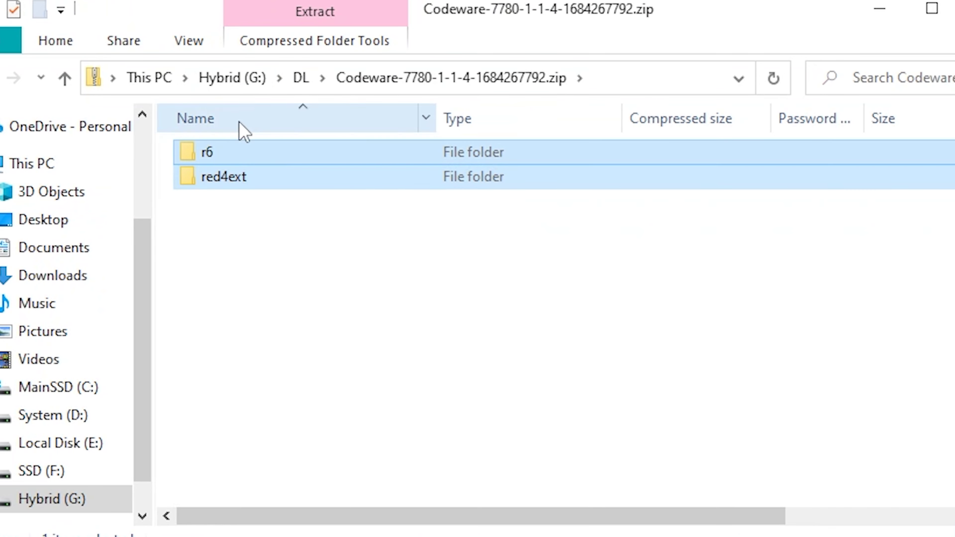
{"action": "right_click", "coordinate": [201, 155]}
{"action": "left_click", "coordinate": [248, 260]}
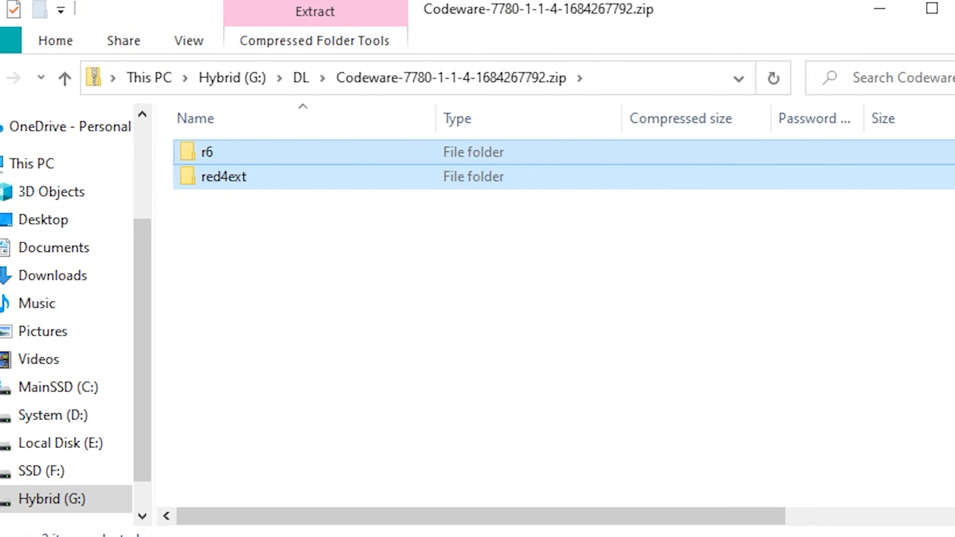
{"action": "key", "text": "alt+Tab"}
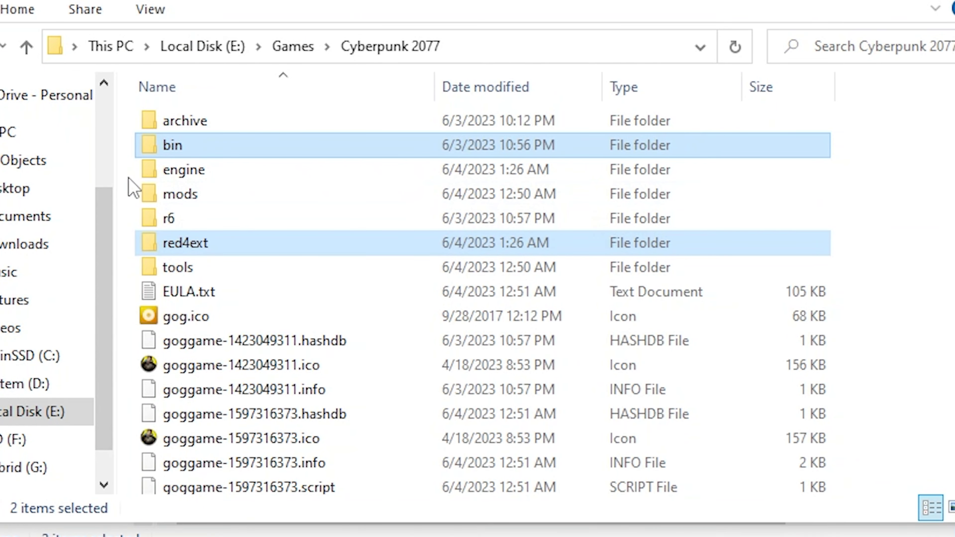
{"action": "right_click", "coordinate": [128, 179]}
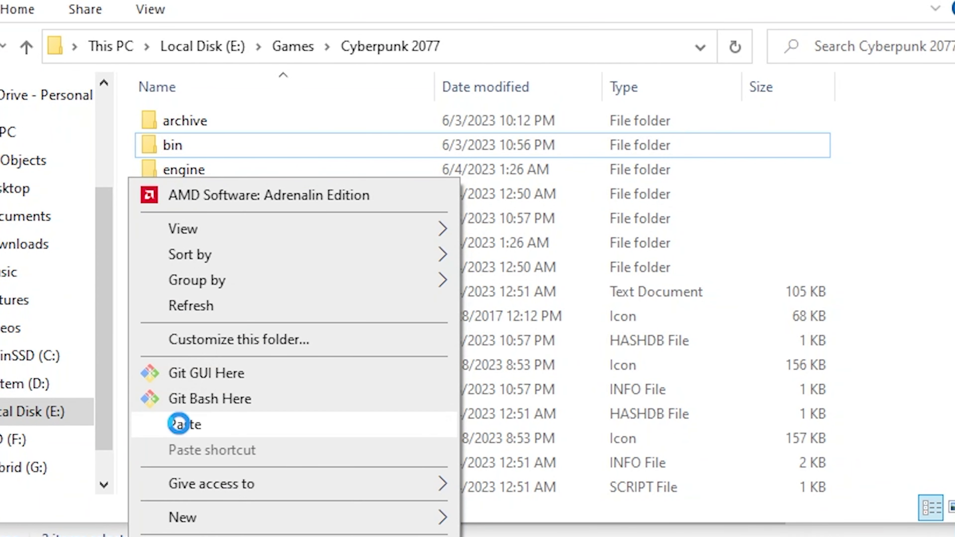
{"action": "left_click", "coordinate": [182, 425]}
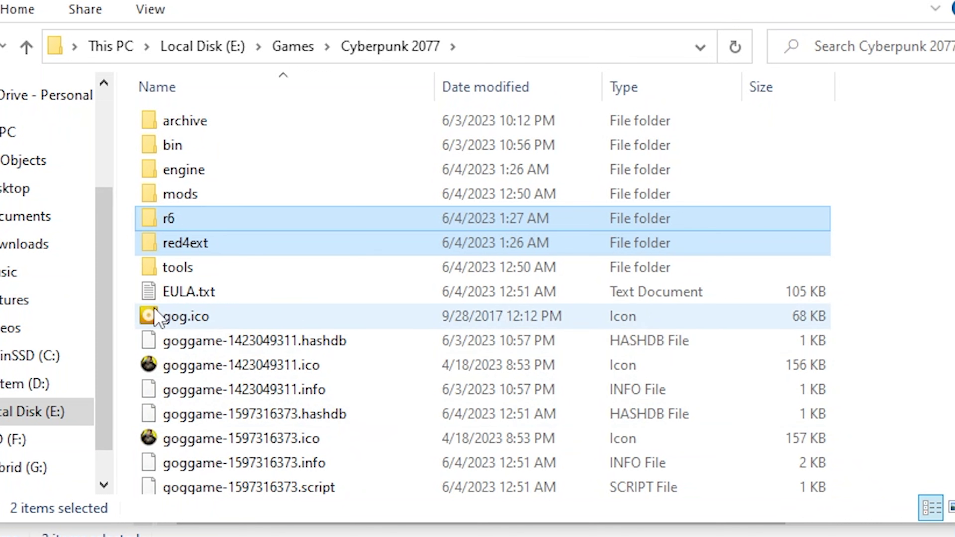
Copy the r6 folder from the Virtual Atelier zip into the Cyberpunk 2077 game folder
{"action": "key", "text": "alt+Tab"}
{"action": "double_click", "coordinate": [320, 489]}
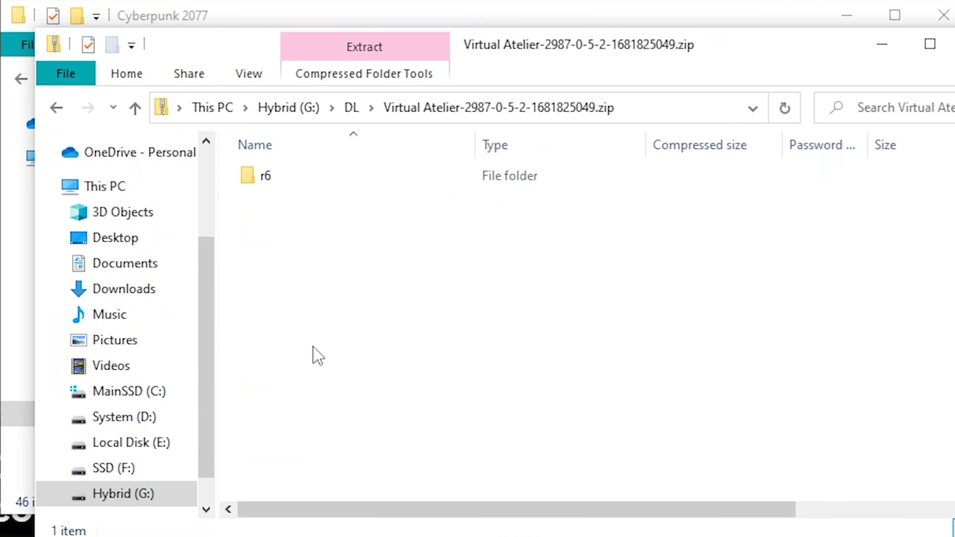
{"action": "right_click", "coordinate": [264, 182]}
{"action": "left_click", "coordinate": [312, 277]}
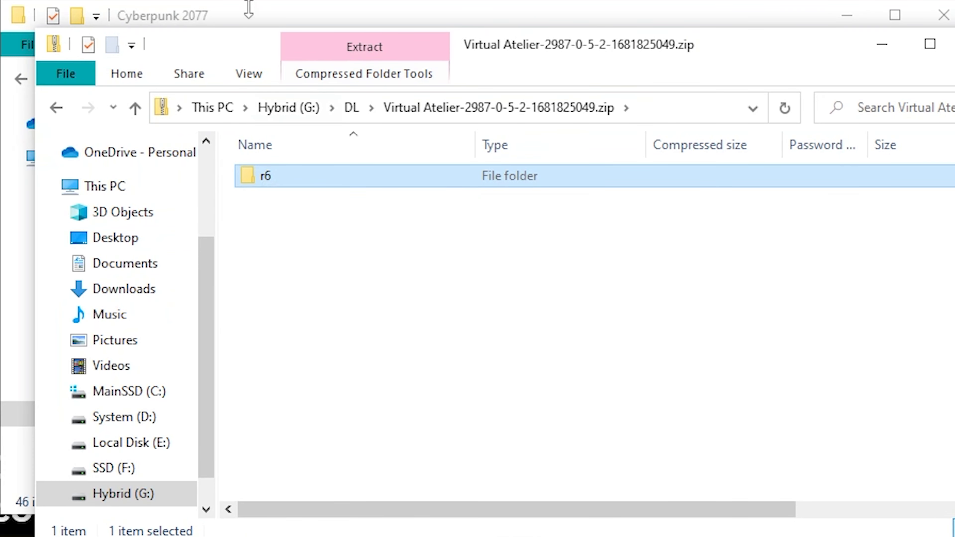
{"action": "left_click", "coordinate": [249, 7]}
{"action": "right_click", "coordinate": [197, 218]}
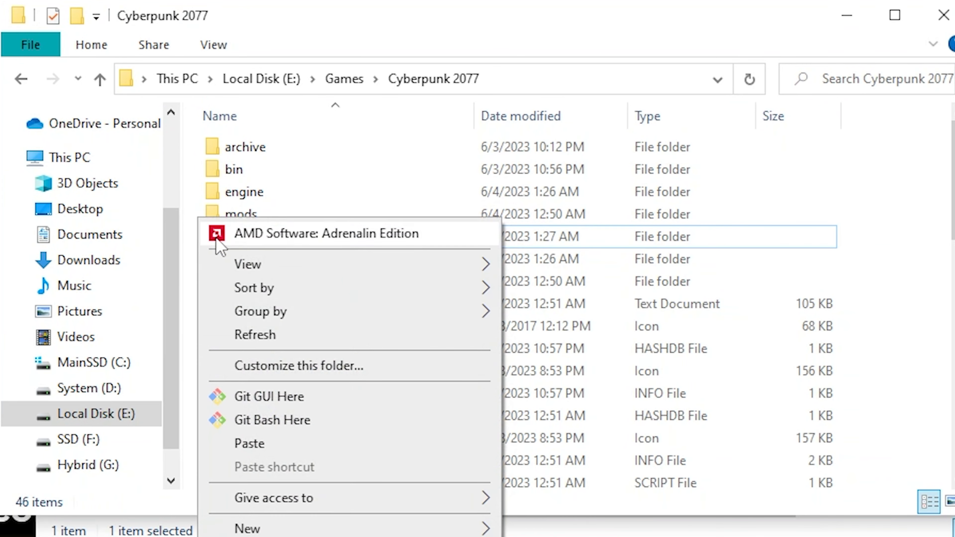
{"action": "left_click", "coordinate": [247, 444]}
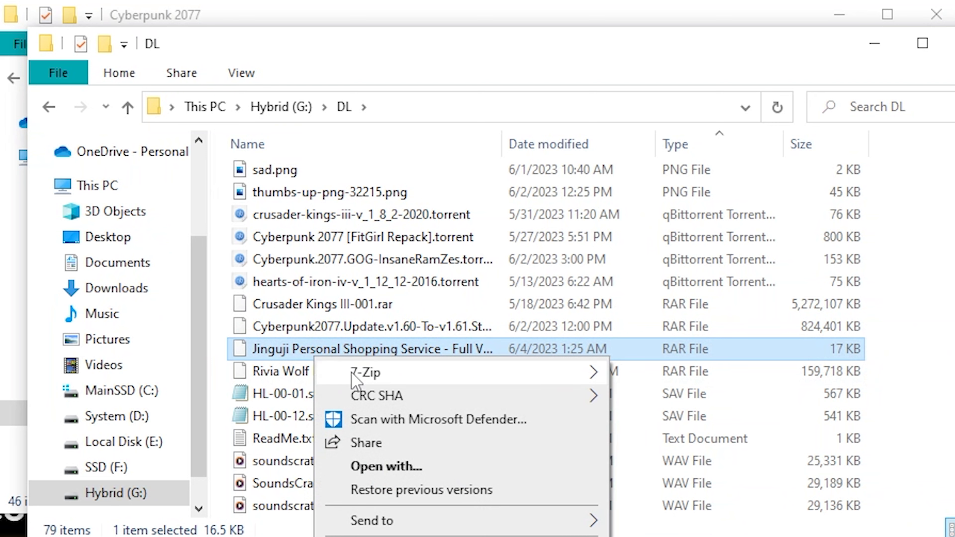
Extract the Jinguji Personal Shopping Service RAR with 7-Zip into its own subfolder of G:\DL\
{"action": "mouse_move", "coordinate": [361, 372]}
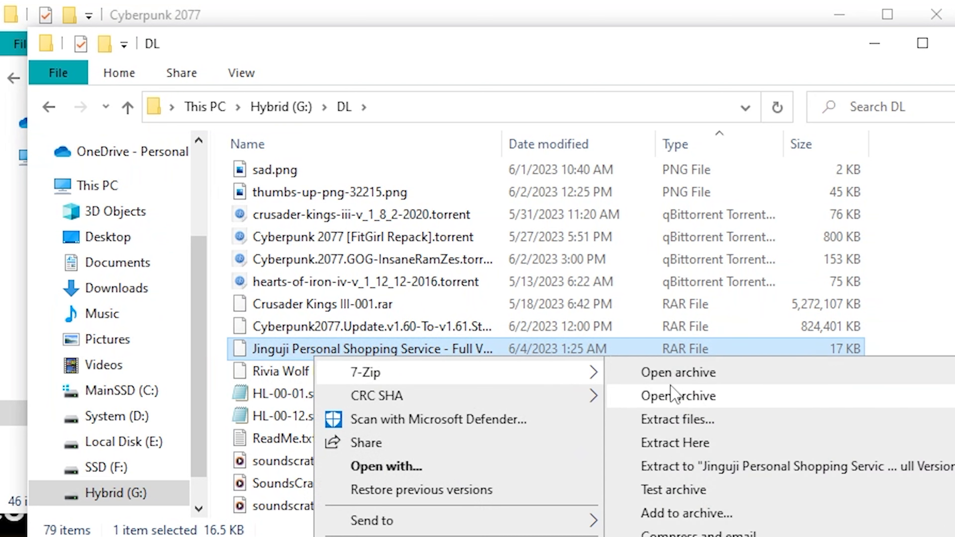
{"action": "left_click", "coordinate": [692, 425]}
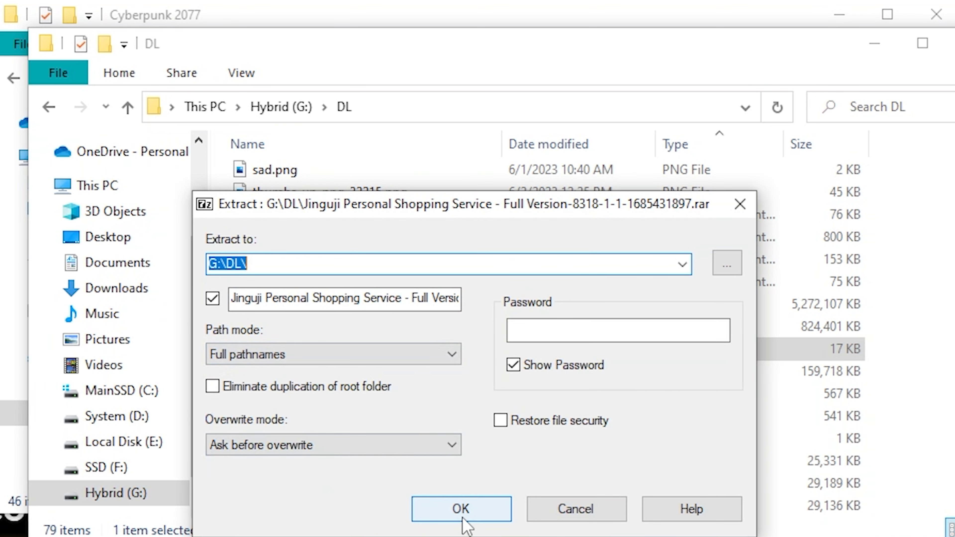
{"action": "left_click", "coordinate": [463, 509]}
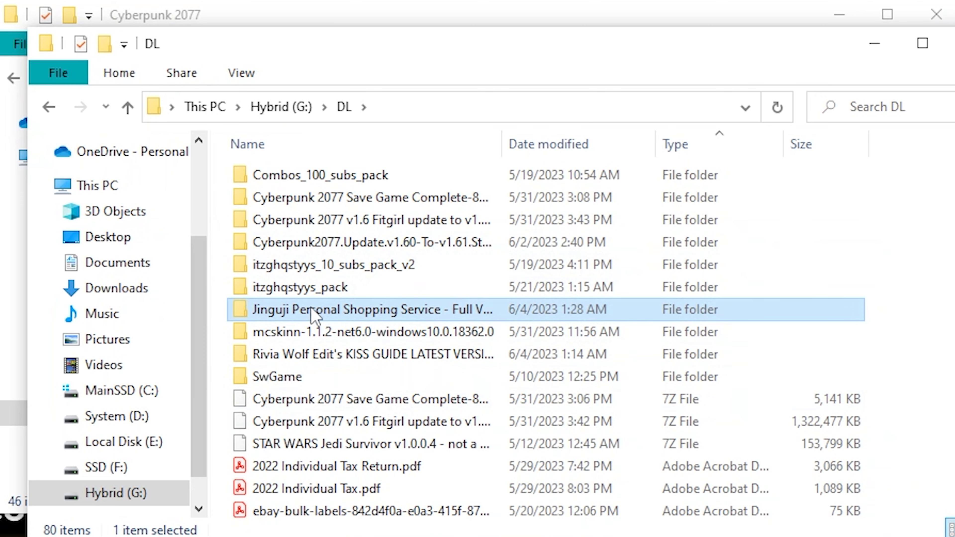
Copy the archive and r6 folders from the extracted Jinguji Personal Shopping Service folder into the Cyberpunk 2077 game folder
{"action": "double_click", "coordinate": [312, 311]}
{"action": "left_click_drag", "start_coordinate": [237, 249], "coordinate": [288, 180]}
{"action": "right_click", "coordinate": [284, 174]}
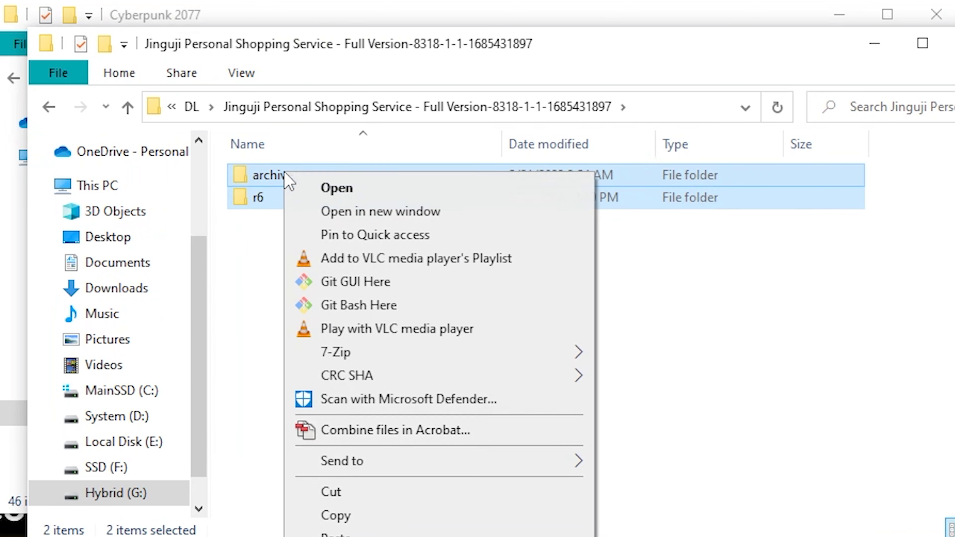
{"action": "left_click", "coordinate": [342, 516]}
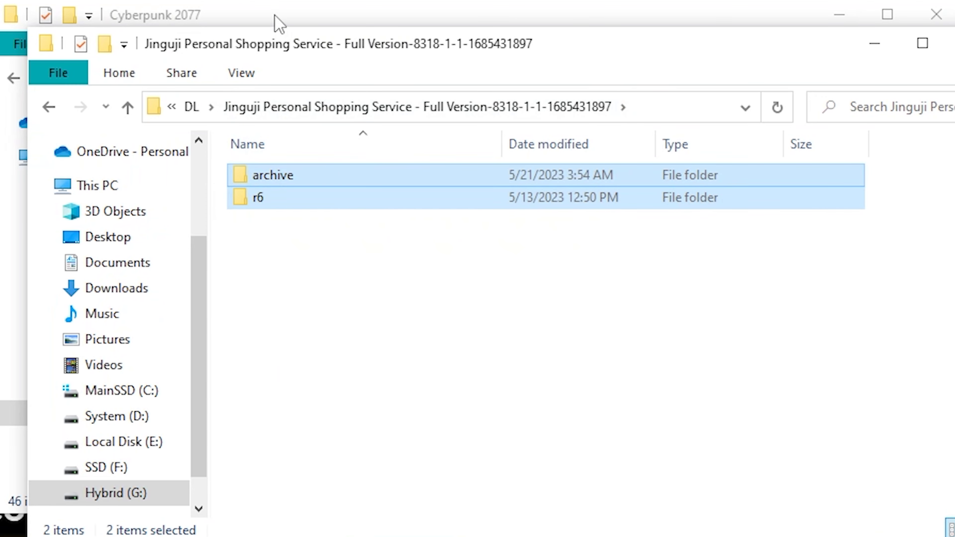
{"action": "left_click", "coordinate": [278, 22]}
{"action": "left_click", "coordinate": [200, 215]}
{"action": "right_click", "coordinate": [185, 271]}
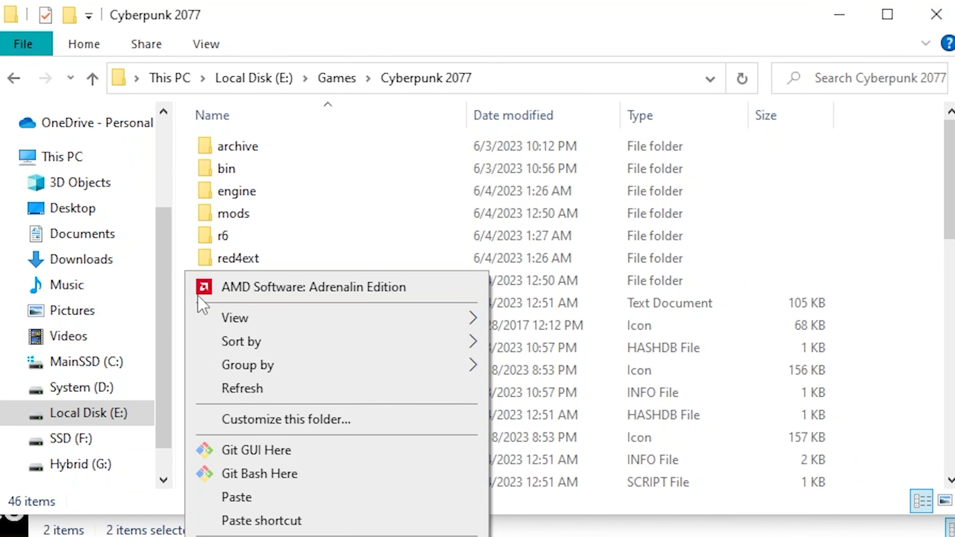
{"action": "left_click", "coordinate": [243, 500]}
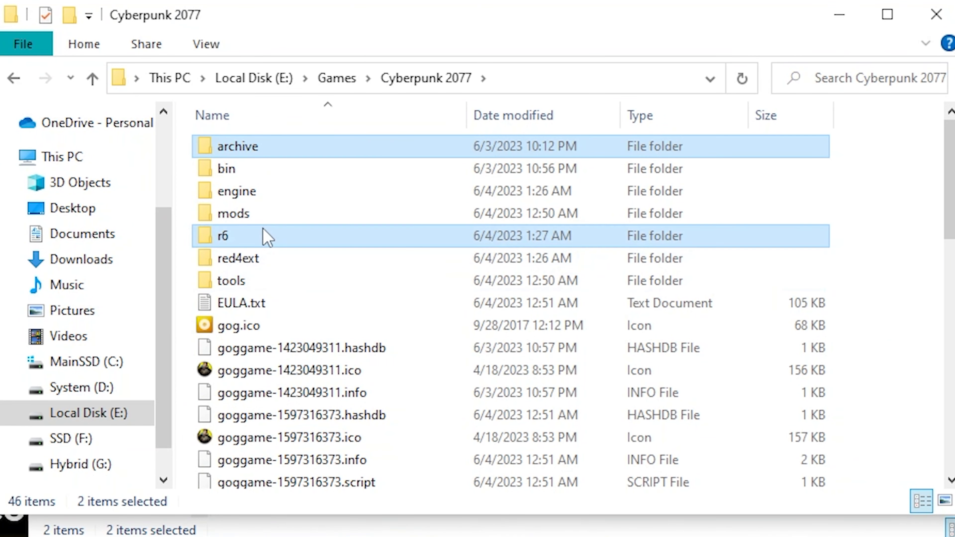
Check the mod files in the scripts folder inside r6, and return to the Cyberpunk 2077 game folder
{"action": "mouse_move", "coordinate": [267, 236]}
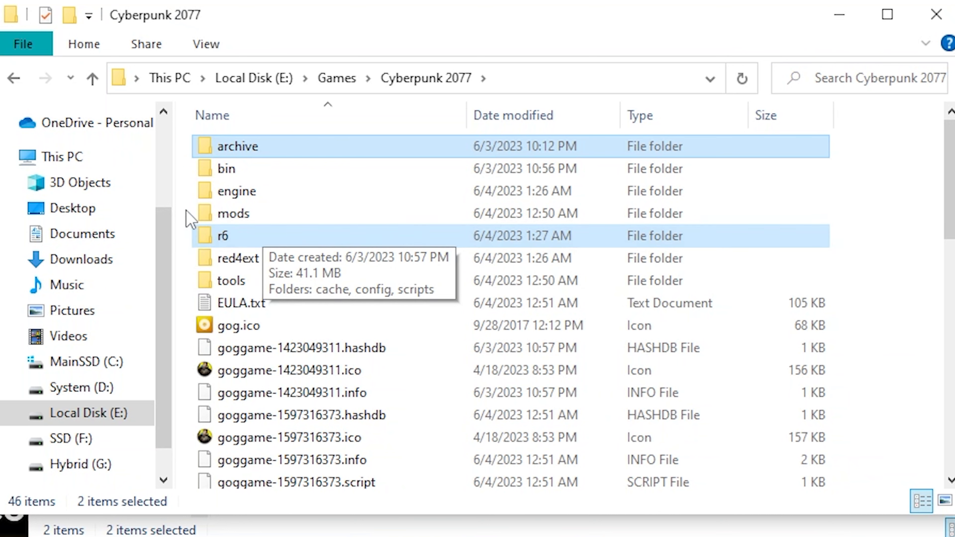
{"action": "double_click", "coordinate": [222, 235]}
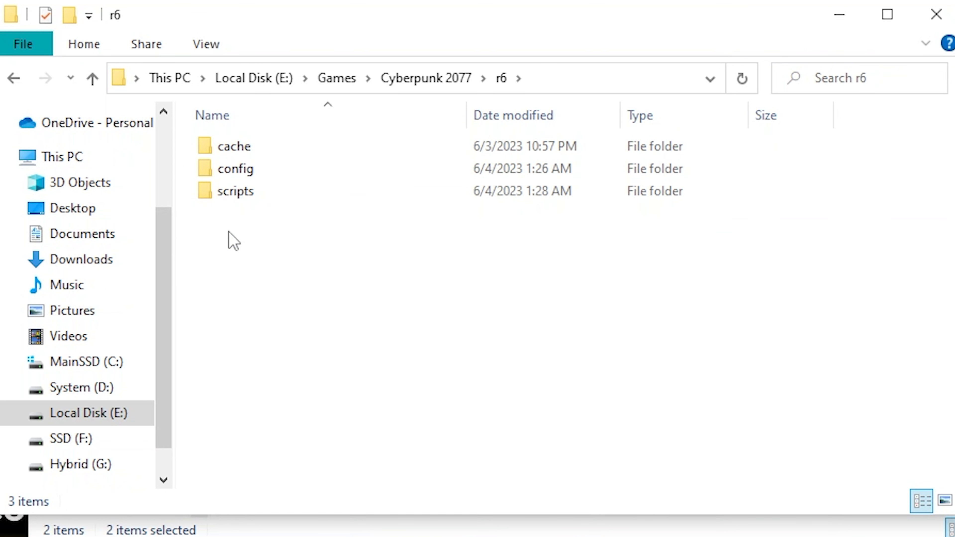
{"action": "double_click", "coordinate": [235, 192]}
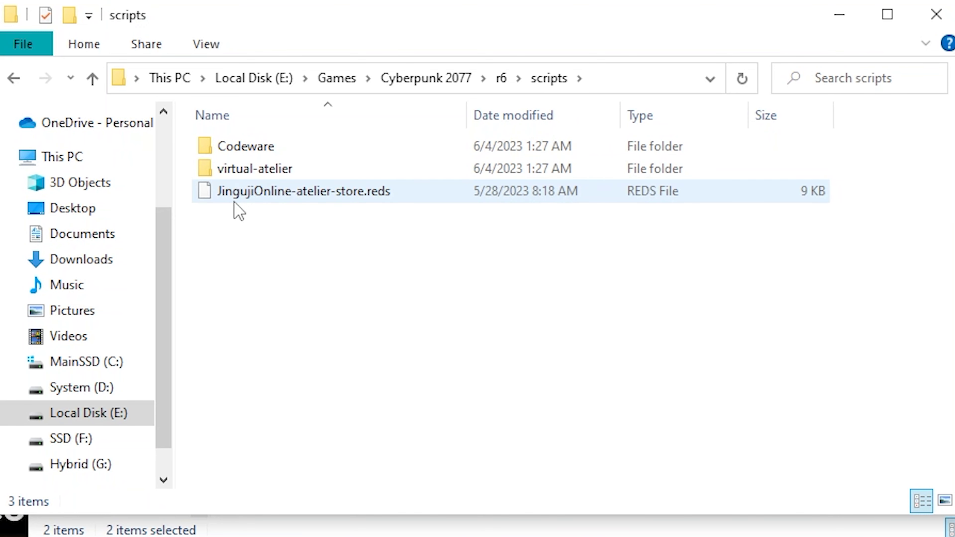
{"action": "mouse_move", "coordinate": [250, 193]}
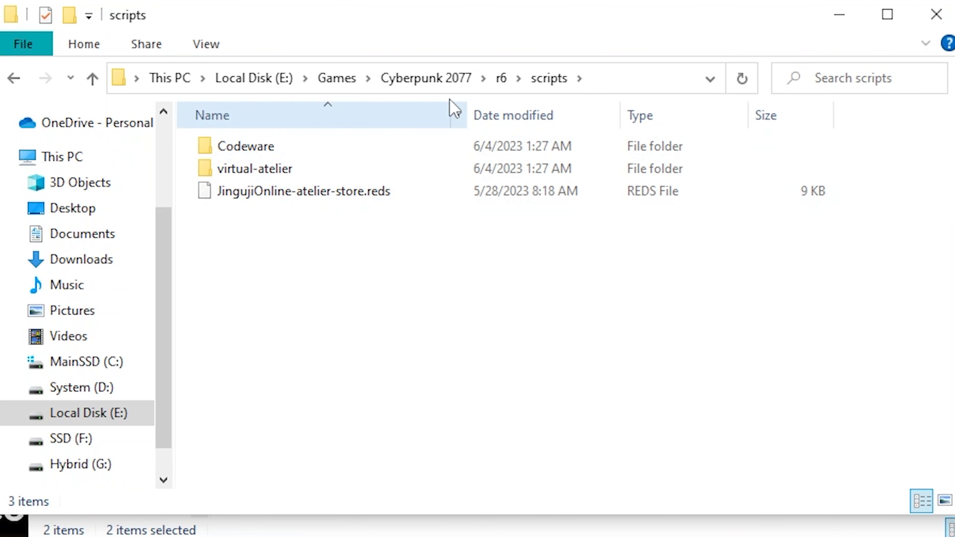
{"action": "left_click", "coordinate": [437, 80]}
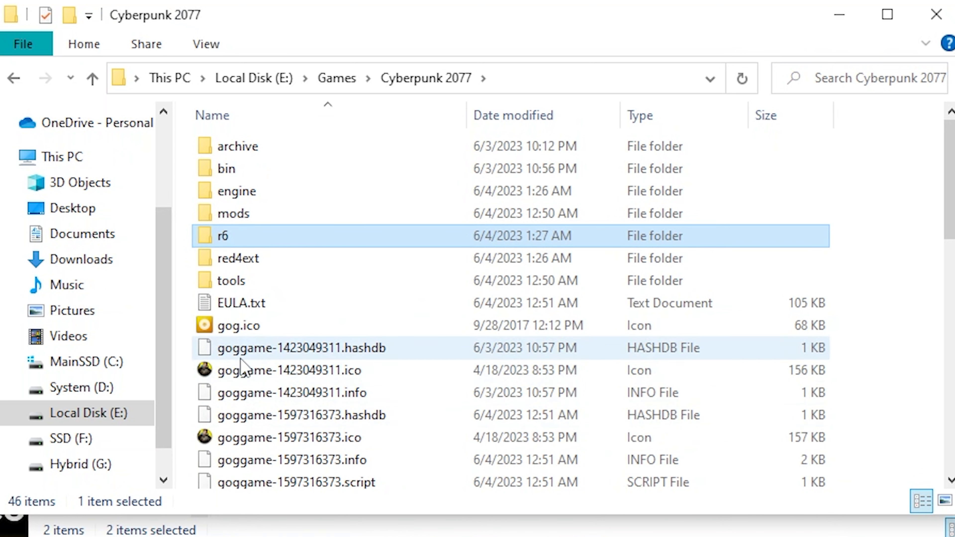
{"action": "scroll", "coordinate": [241, 365], "scroll_direction": "down", "scroll_amount": 3}
{"action": "scroll", "coordinate": [242, 364], "scroll_direction": "up", "scroll_amount": 1}
{"action": "left_click", "coordinate": [285, 387]}
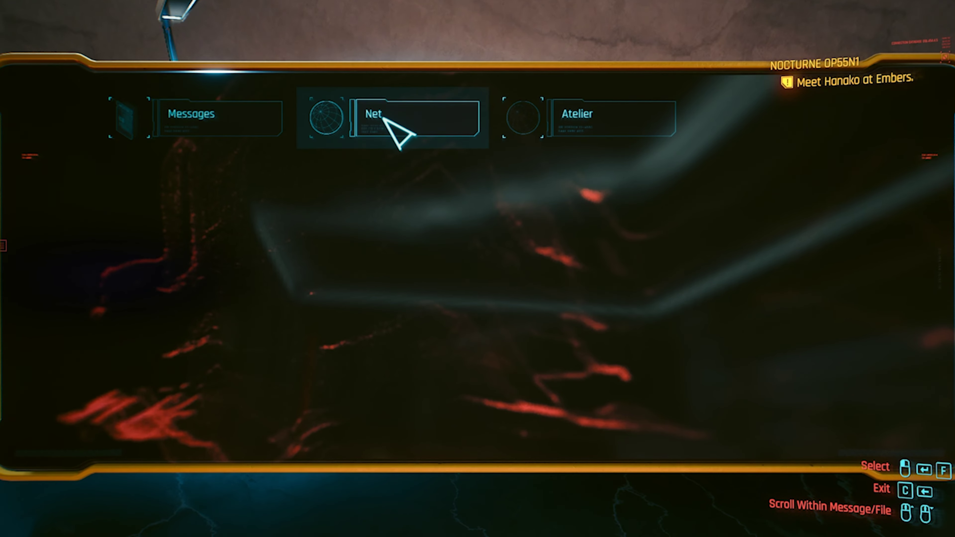
In Cyberpunk 2077, open the Atelier page on the in-game computer and browse the Jinguji Personal Shopping Service store's items
{"action": "left_click", "coordinate": [590, 128]}
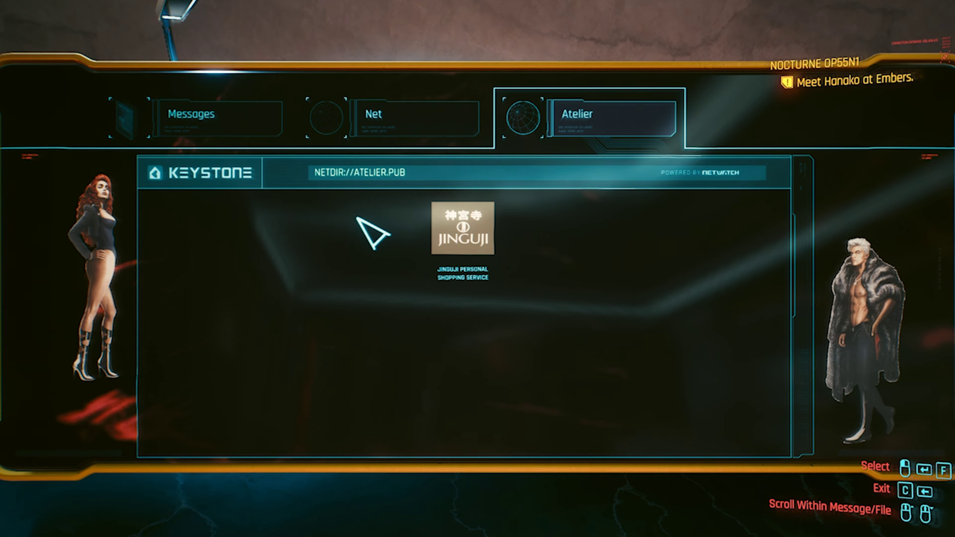
{"action": "left_click", "coordinate": [463, 228]}
{"action": "scroll", "coordinate": [809, 273], "scroll_direction": "down", "scroll_amount": 10}
{"action": "scroll", "coordinate": [808, 274], "scroll_direction": "up", "scroll_amount": 15}
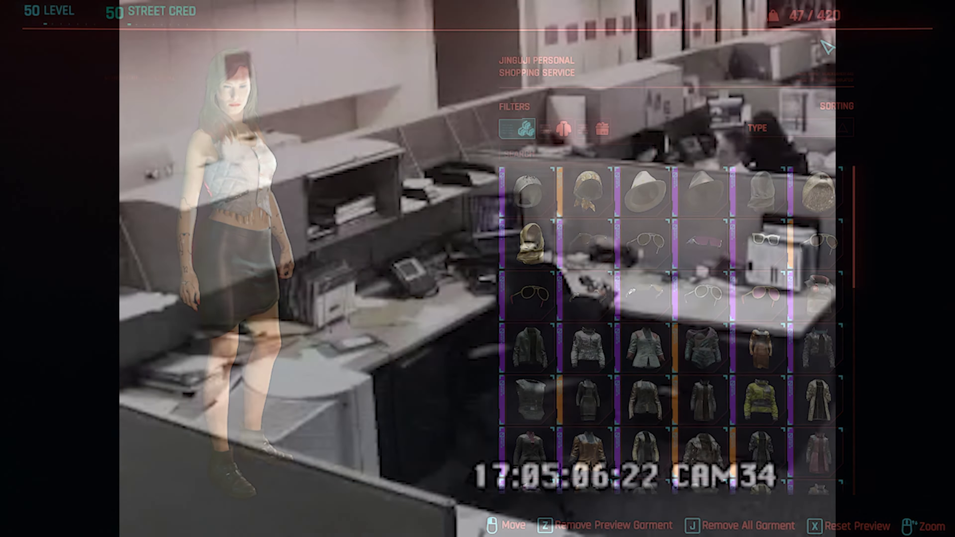